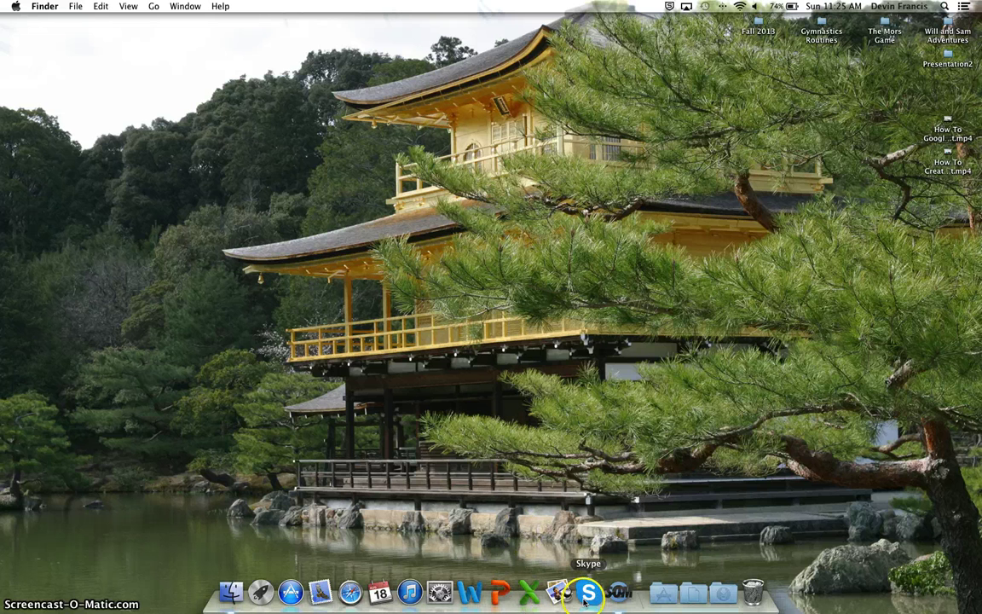
Launch Skype from the Dock and sign in with the account password.
{"action": "left_click", "coordinate": [588, 600]}
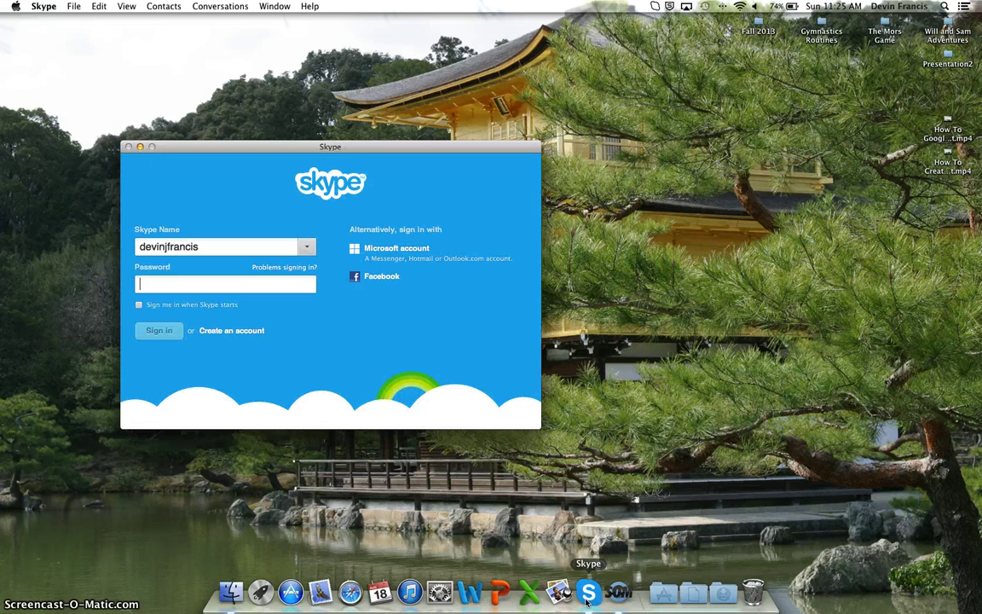
{"action": "left_click", "coordinate": [232, 283]}
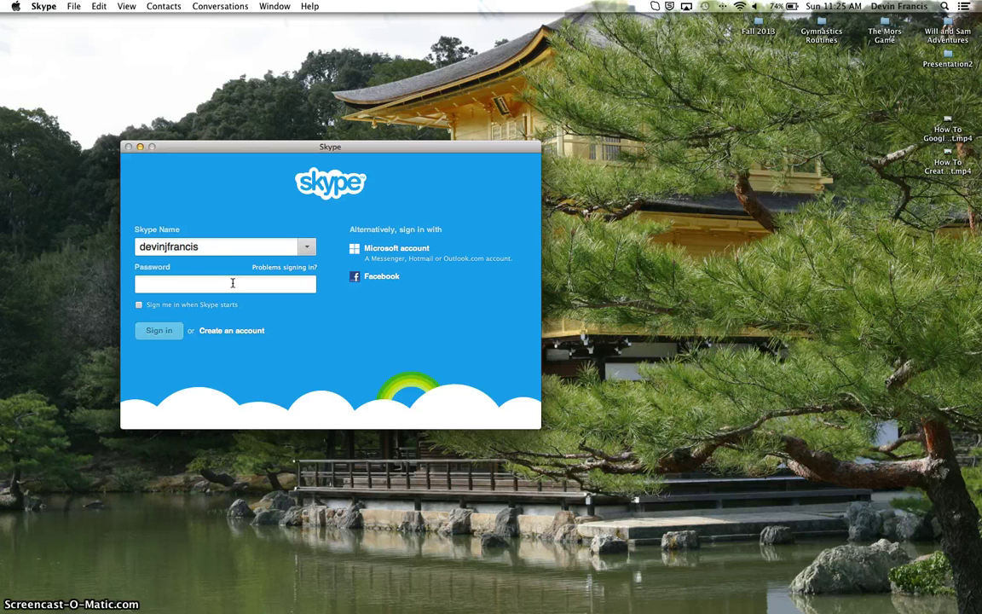
{"action": "type", "text": "••"}
{"action": "key", "text": "Return"}
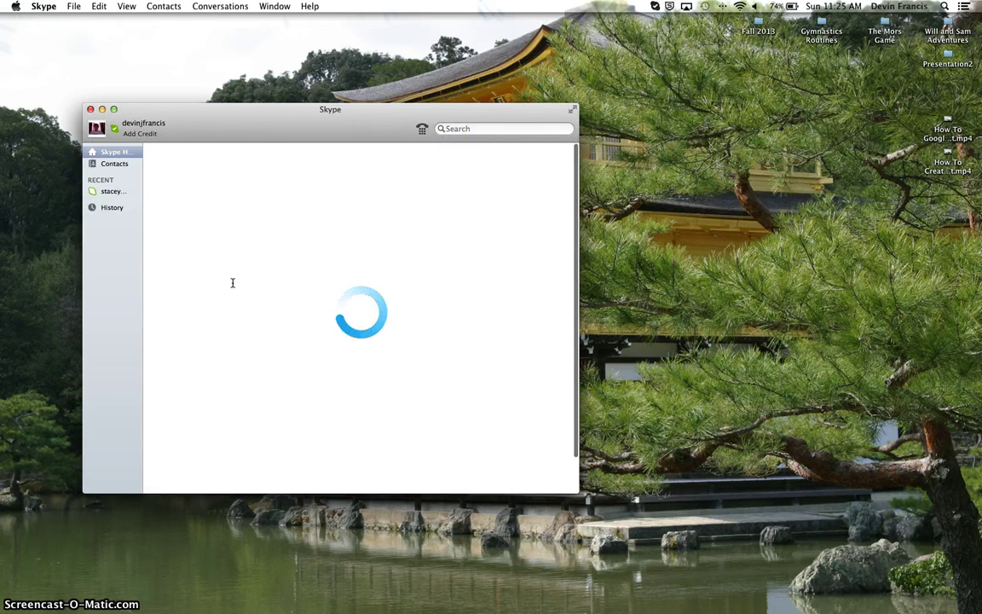
{"action": "left_click", "coordinate": [205, 260]}
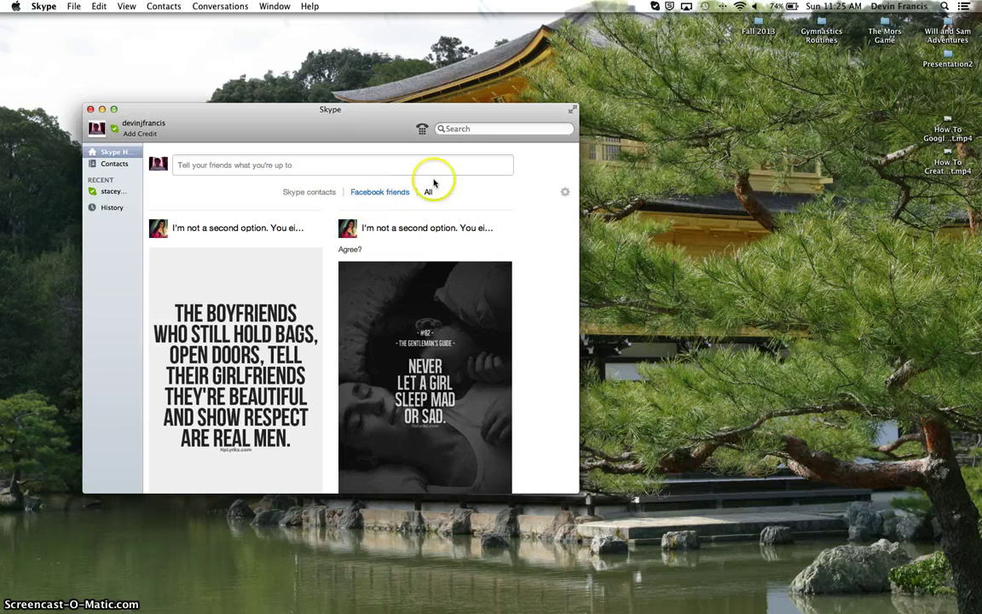
Filter the feed to Skype contacts, then go back to Skype Home and the contacts grid.
{"action": "left_click", "coordinate": [317, 192]}
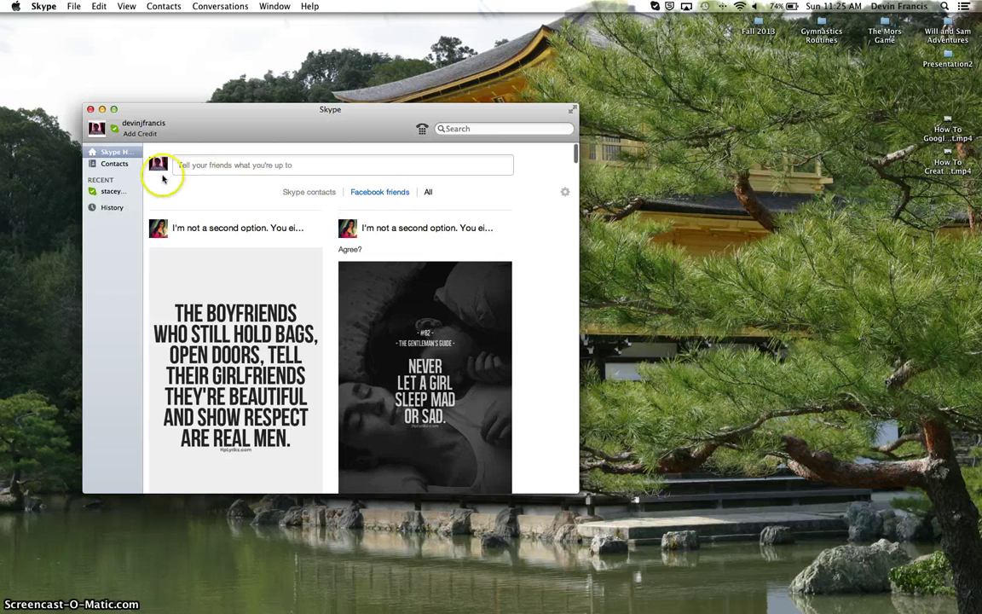
{"action": "left_click", "coordinate": [111, 153]}
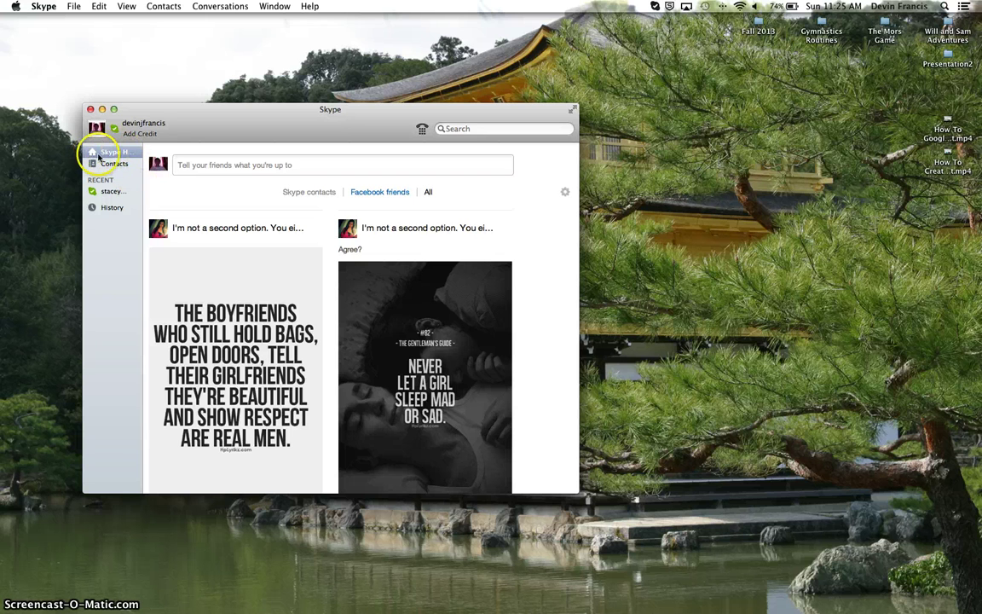
{"action": "left_click", "coordinate": [97, 163]}
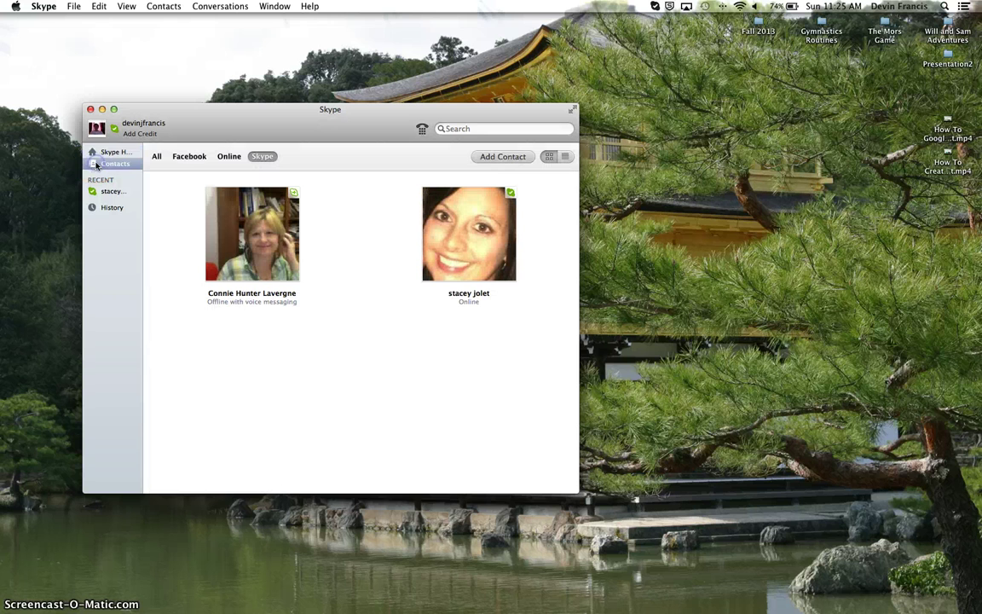
Try the All and Facebook contact filters, view the recent conversation and History, then return to Contacts.
{"action": "left_click", "coordinate": [156, 161]}
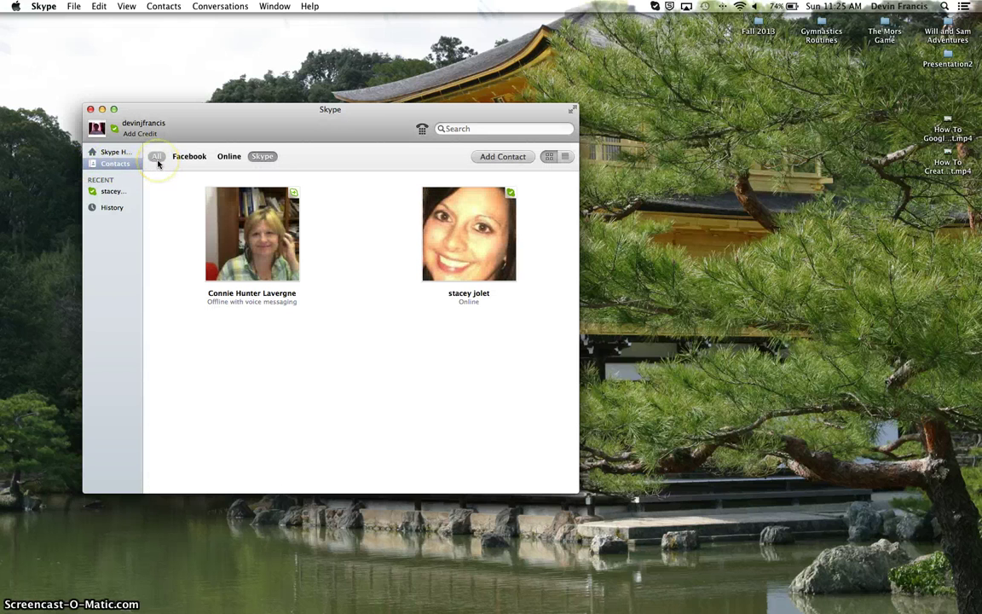
{"action": "left_click", "coordinate": [188, 160]}
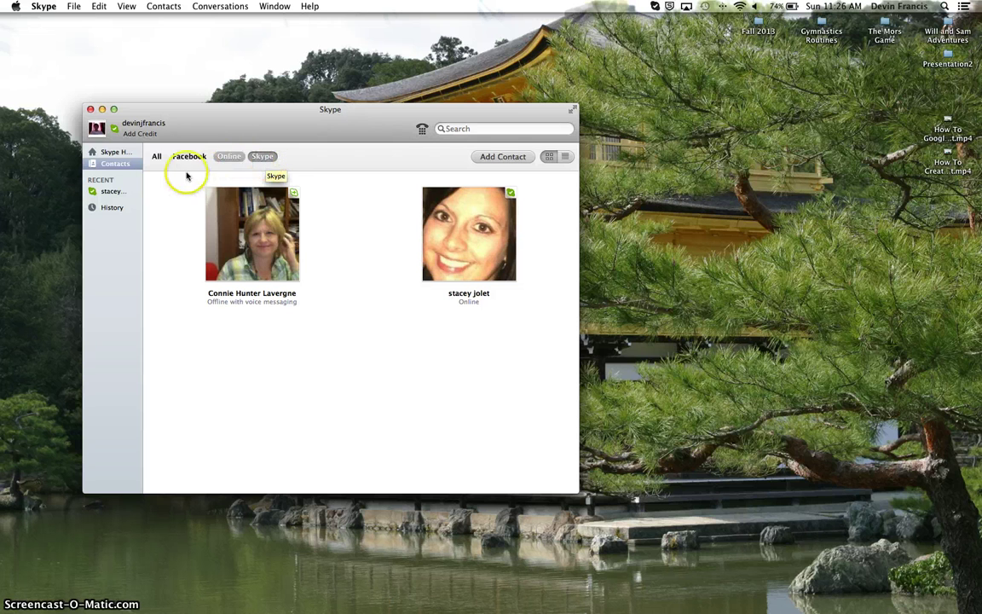
{"action": "left_click", "coordinate": [129, 192]}
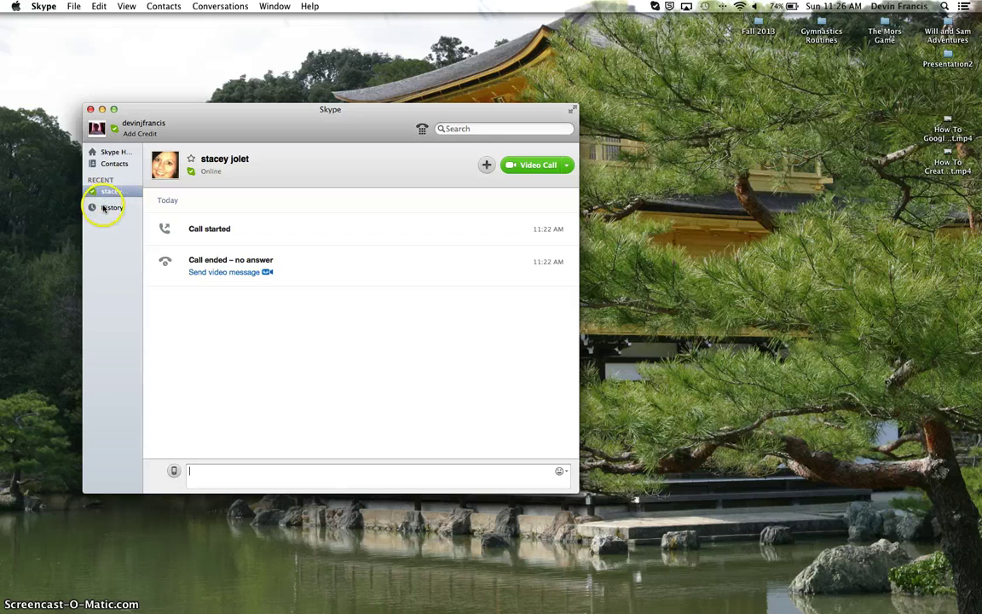
{"action": "left_click", "coordinate": [103, 208]}
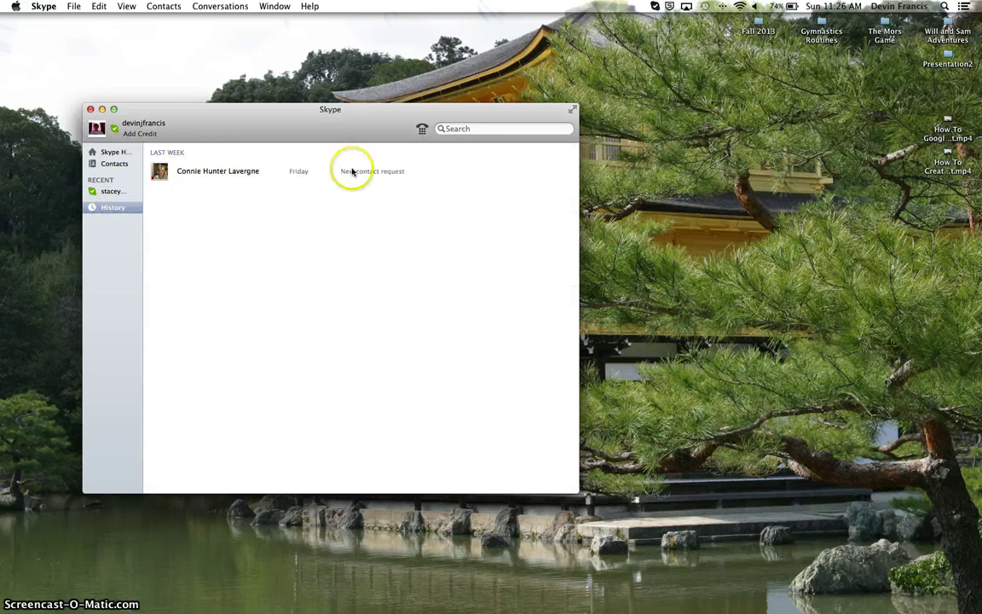
{"action": "left_click", "coordinate": [120, 165]}
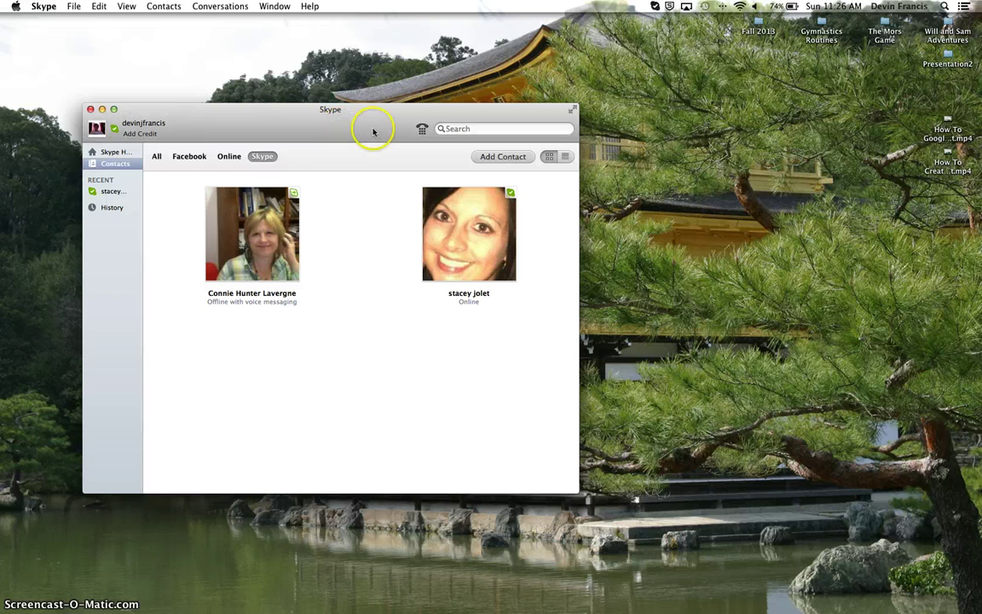
{"action": "left_click", "coordinate": [422, 131]}
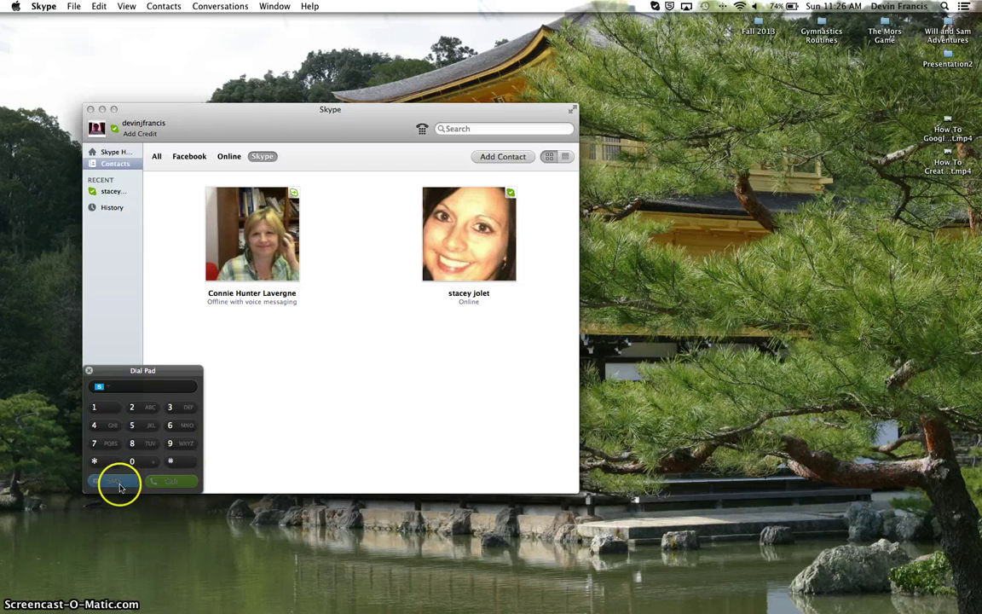
{"action": "left_click", "coordinate": [87, 371]}
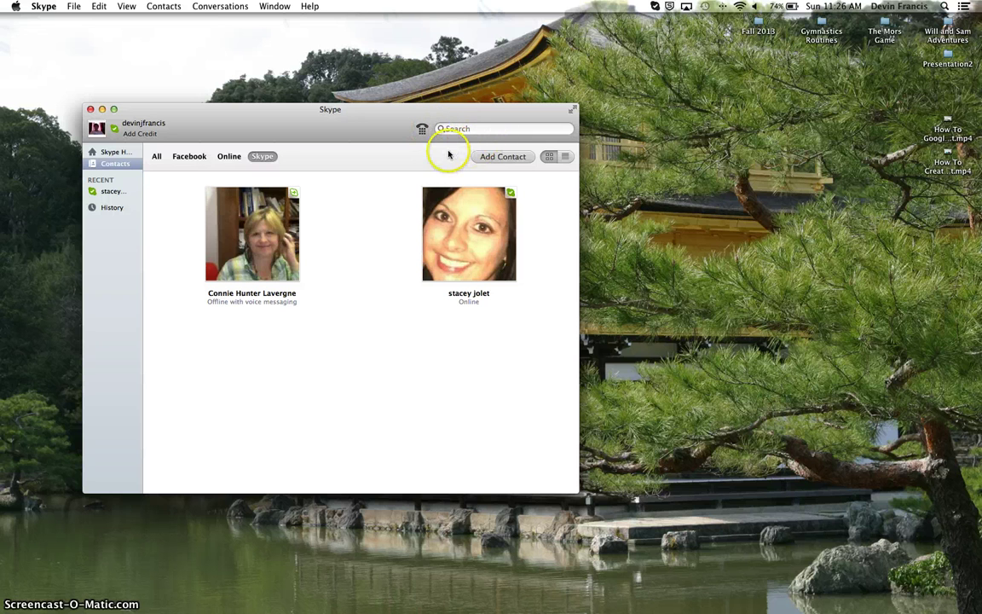
{"action": "left_click", "coordinate": [562, 158]}
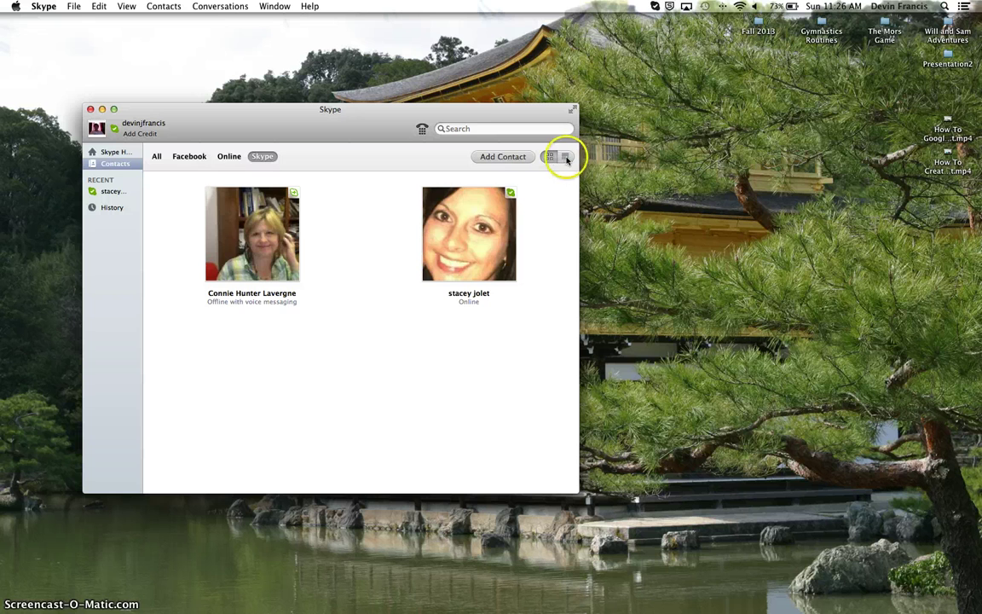
{"action": "left_click", "coordinate": [550, 158]}
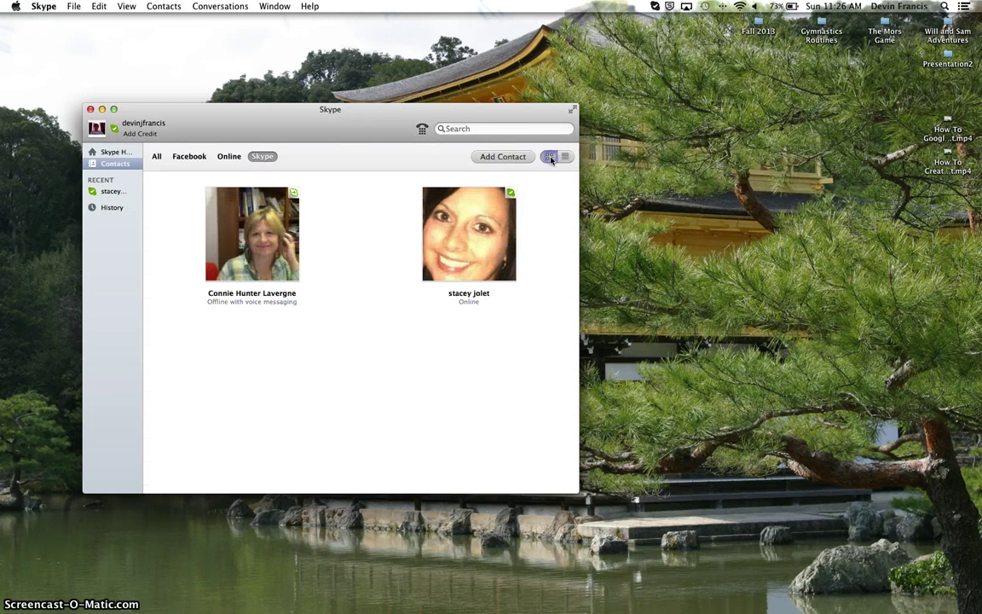
{"action": "mouse_move", "coordinate": [445, 215]}
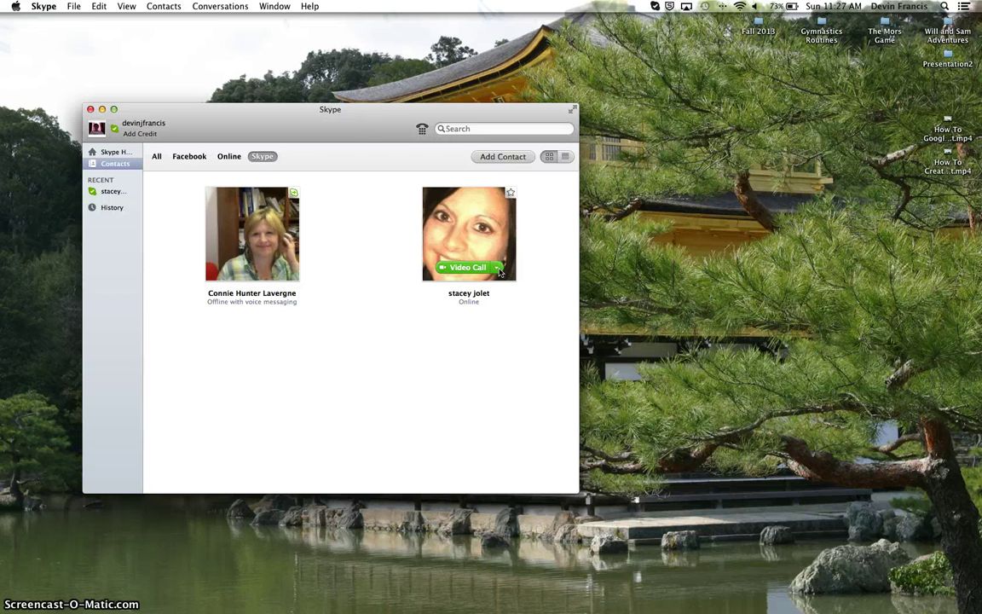
Video-call the online contact and drag the floating Current Call preview to the top right.
{"action": "left_click", "coordinate": [449, 268]}
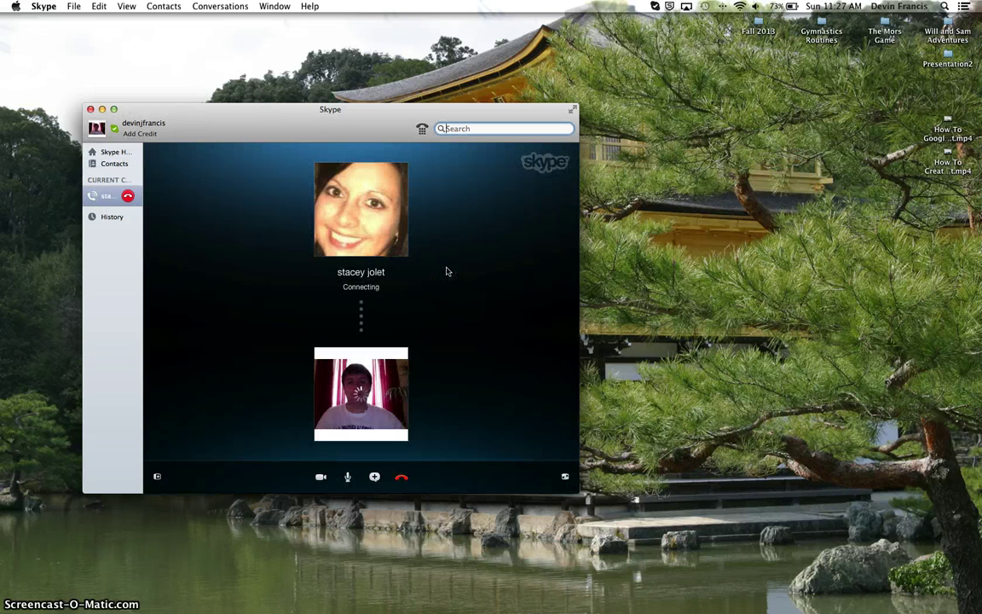
{"action": "left_click", "coordinate": [467, 268]}
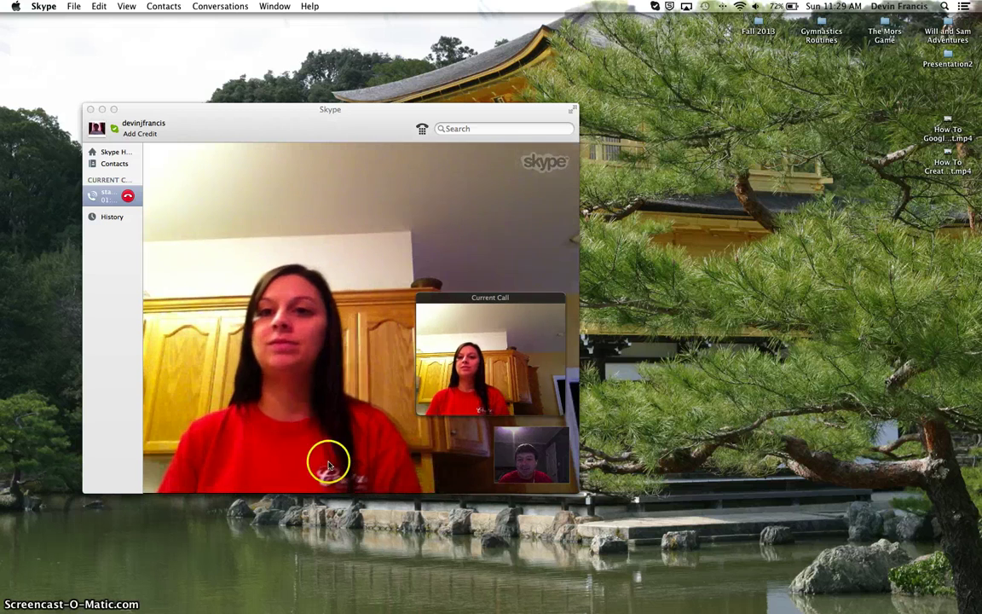
{"action": "mouse_move", "coordinate": [503, 335]}
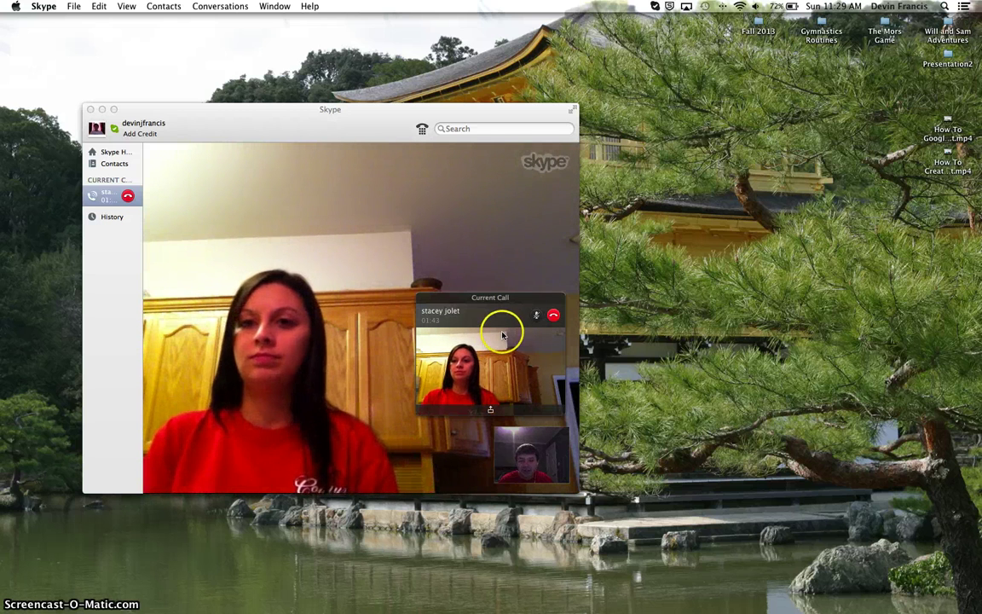
{"action": "left_click_drag", "start_coordinate": [487, 296], "coordinate": [571, 133]}
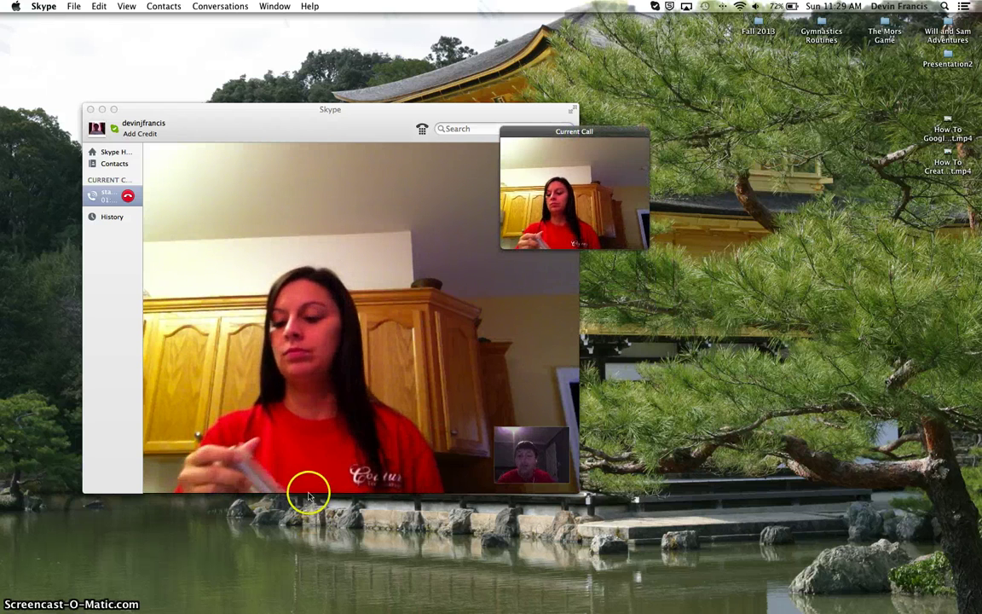
Bring the call into the main window, then hide and re-show the contacts sidebar.
{"action": "left_click", "coordinate": [275, 311]}
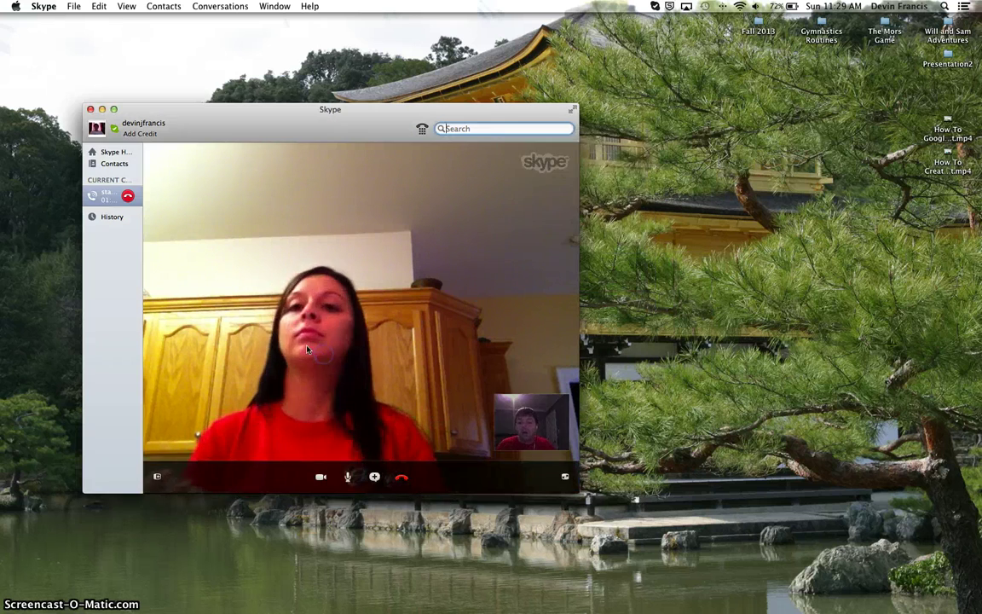
{"action": "left_click", "coordinate": [157, 478]}
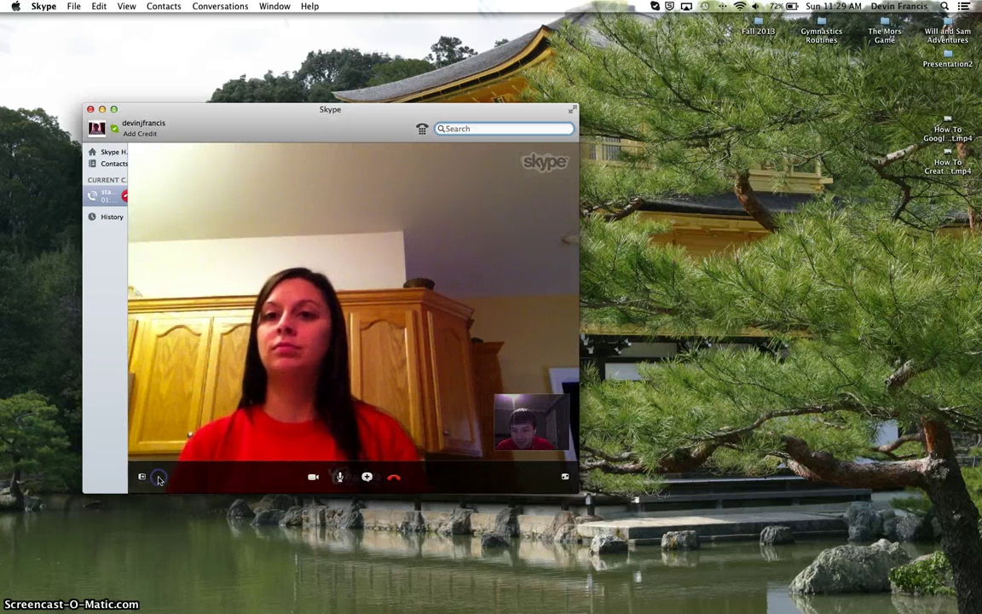
{"action": "left_click", "coordinate": [94, 478]}
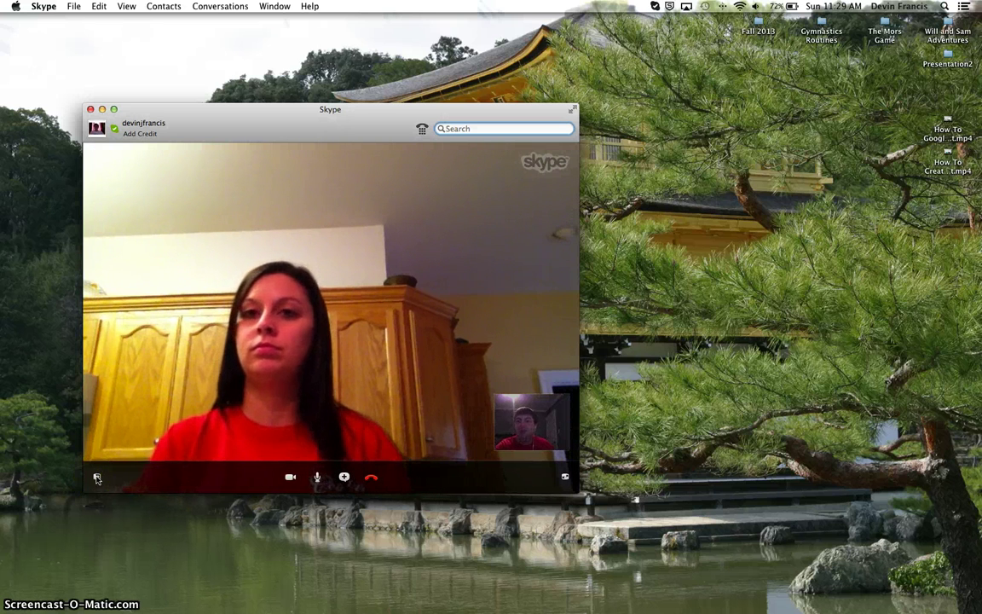
{"action": "left_click", "coordinate": [96, 479]}
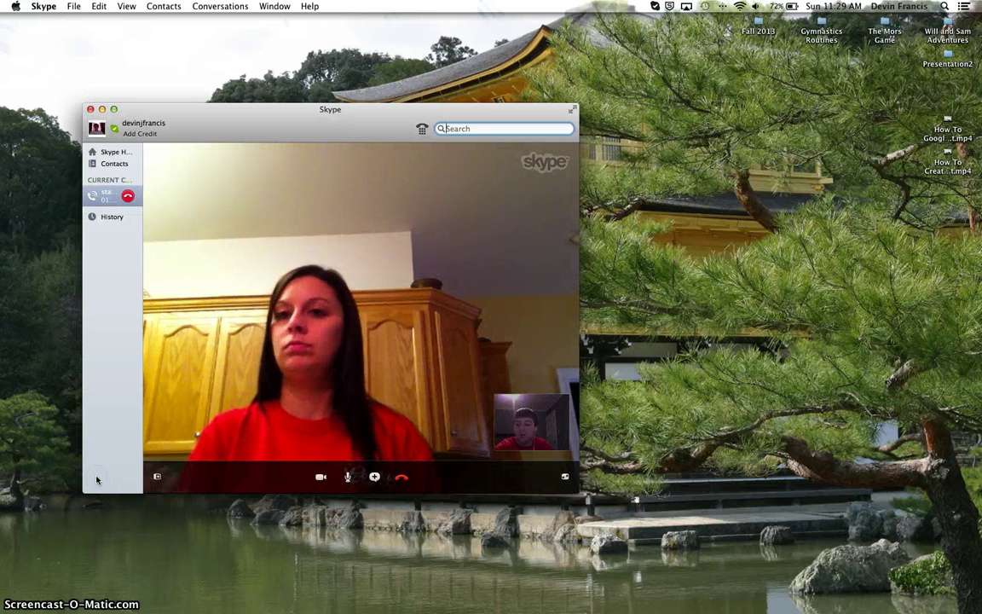
Turn your camera off and back on, then mute and unmute your microphone.
{"action": "left_click", "coordinate": [321, 478]}
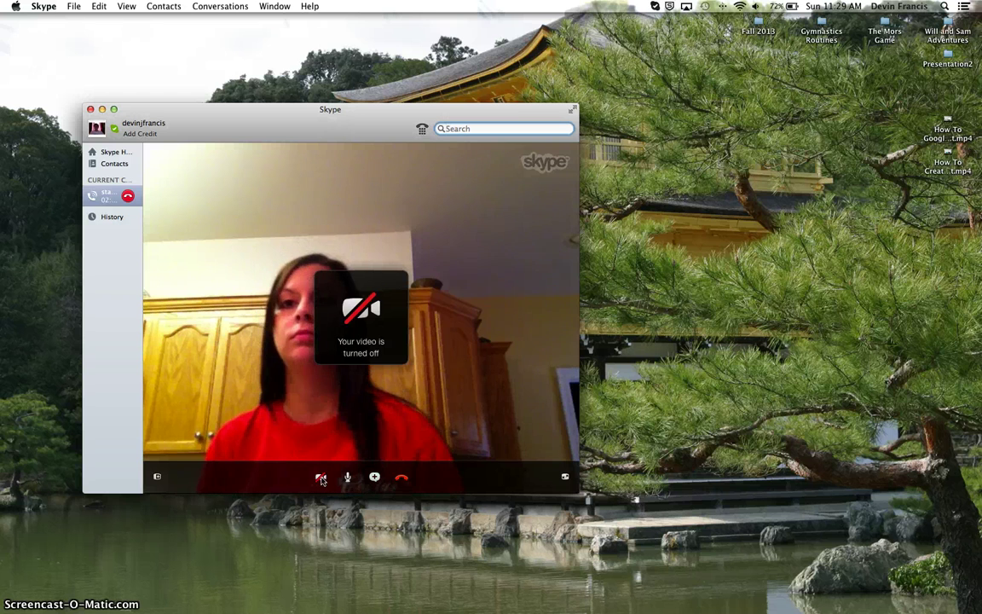
{"action": "left_click", "coordinate": [321, 478]}
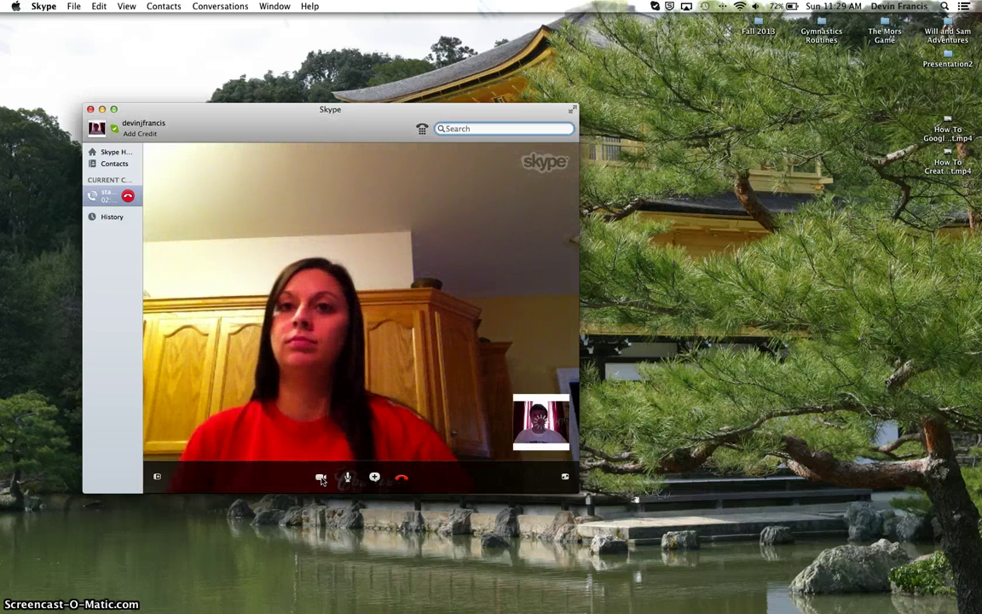
{"action": "left_click", "coordinate": [347, 478]}
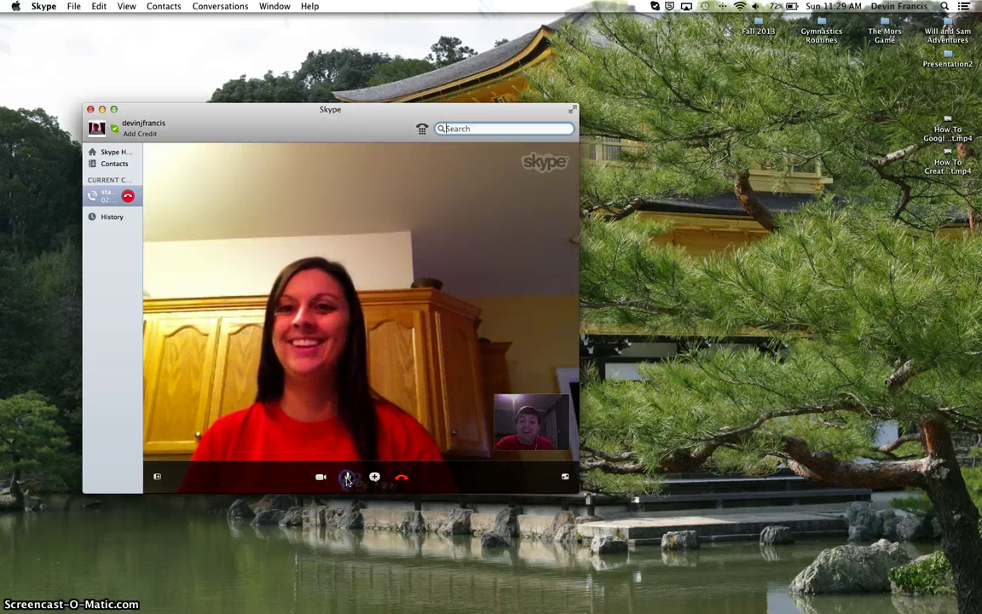
{"action": "left_click", "coordinate": [372, 478]}
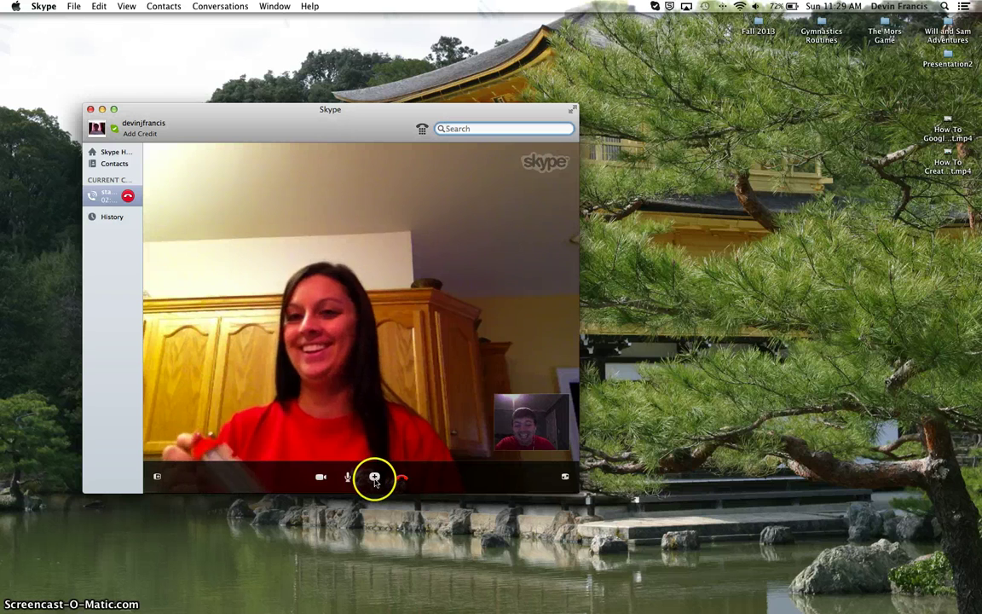
Glance at the call's + options menu, close it, and hang up the video call.
{"action": "left_click", "coordinate": [374, 477]}
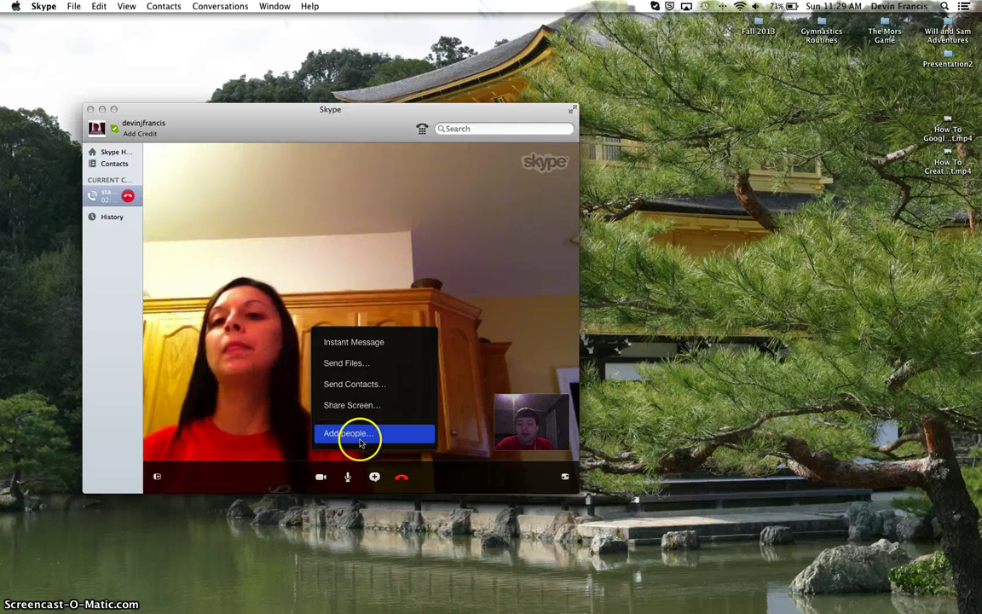
{"action": "left_click", "coordinate": [379, 477]}
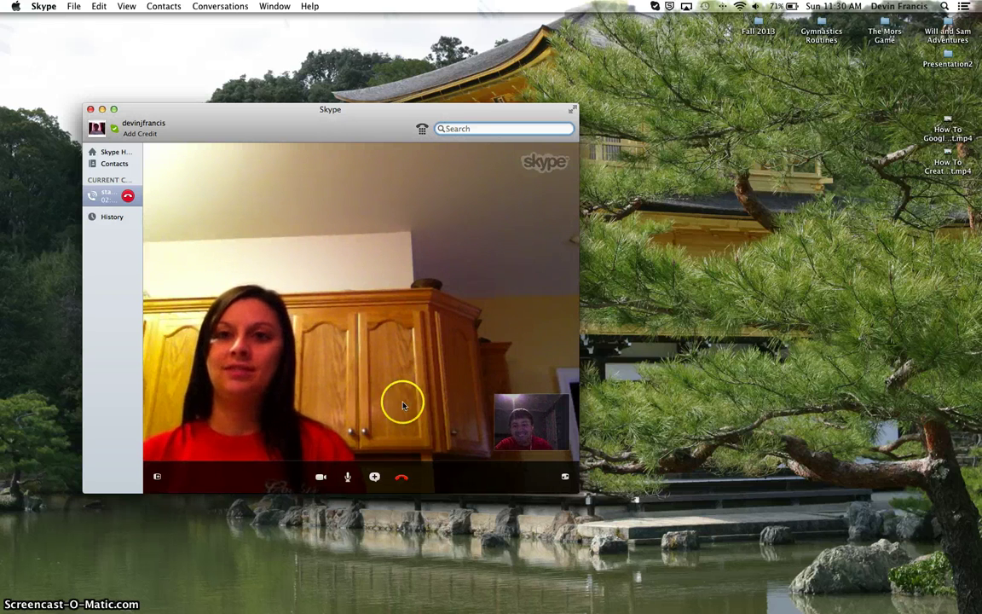
{"action": "left_click", "coordinate": [403, 477]}
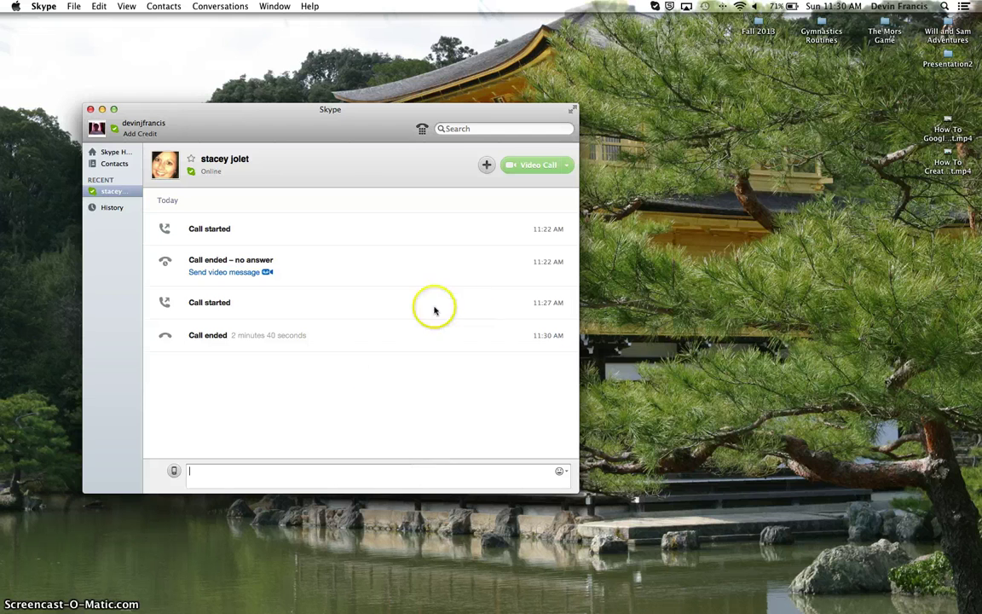